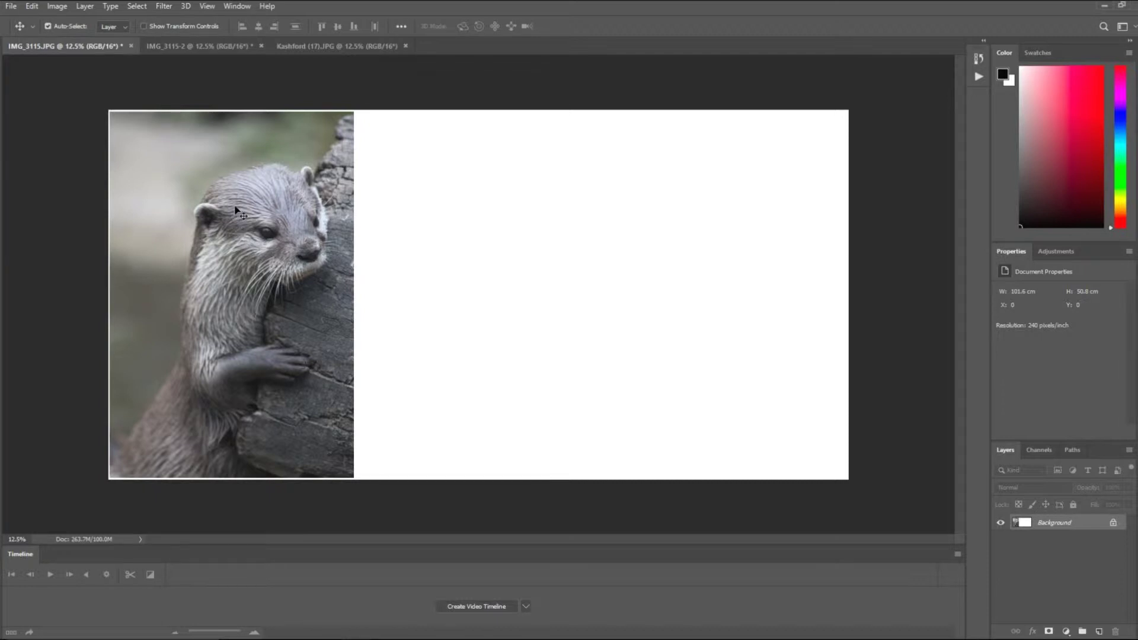
# Float IMG_3115-2 and Kashford (17).JPG as separate windows stacked on the left of the canvas.
pyautogui.click(209, 47)
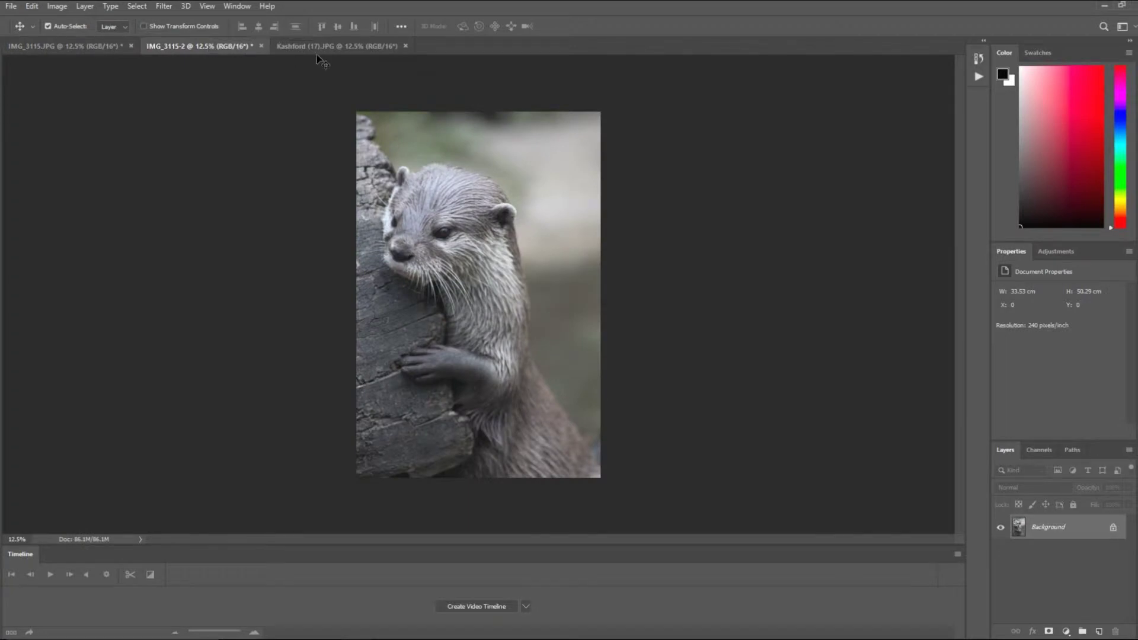
pyautogui.click(347, 46)
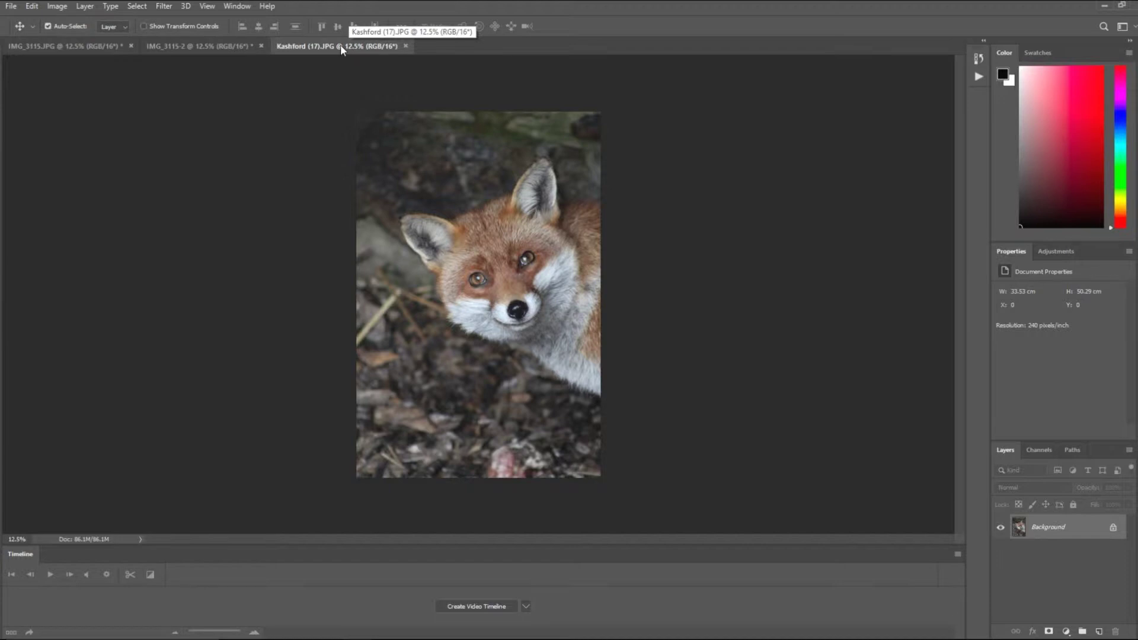
pyautogui.moveTo(341, 44); pyautogui.dragTo(579, 192)
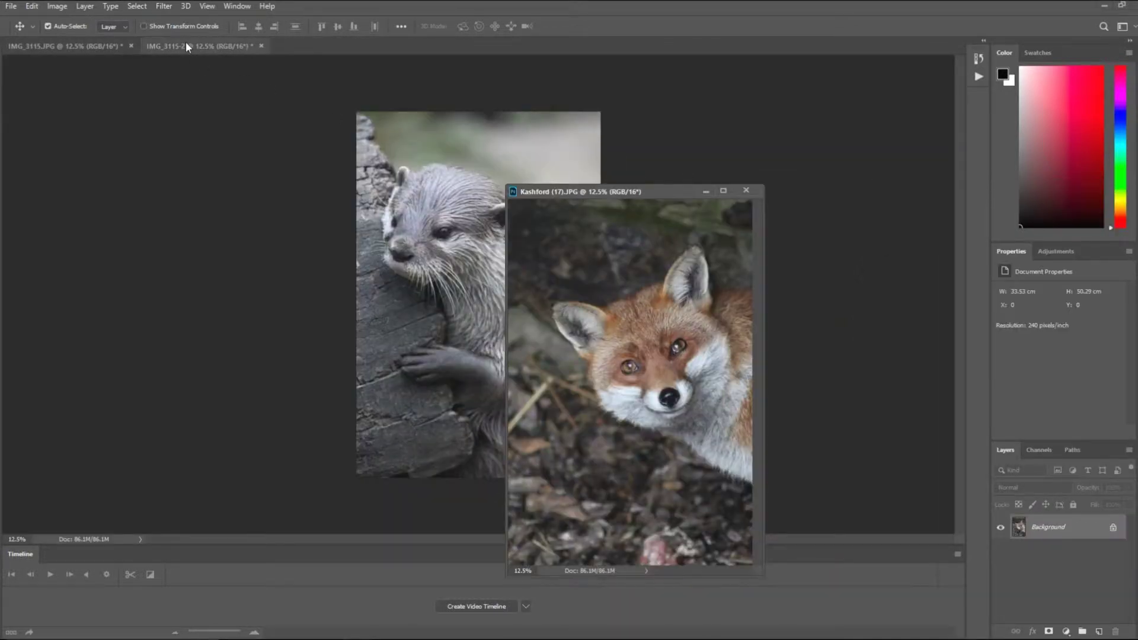
pyautogui.moveTo(186, 44); pyautogui.dragTo(291, 194)
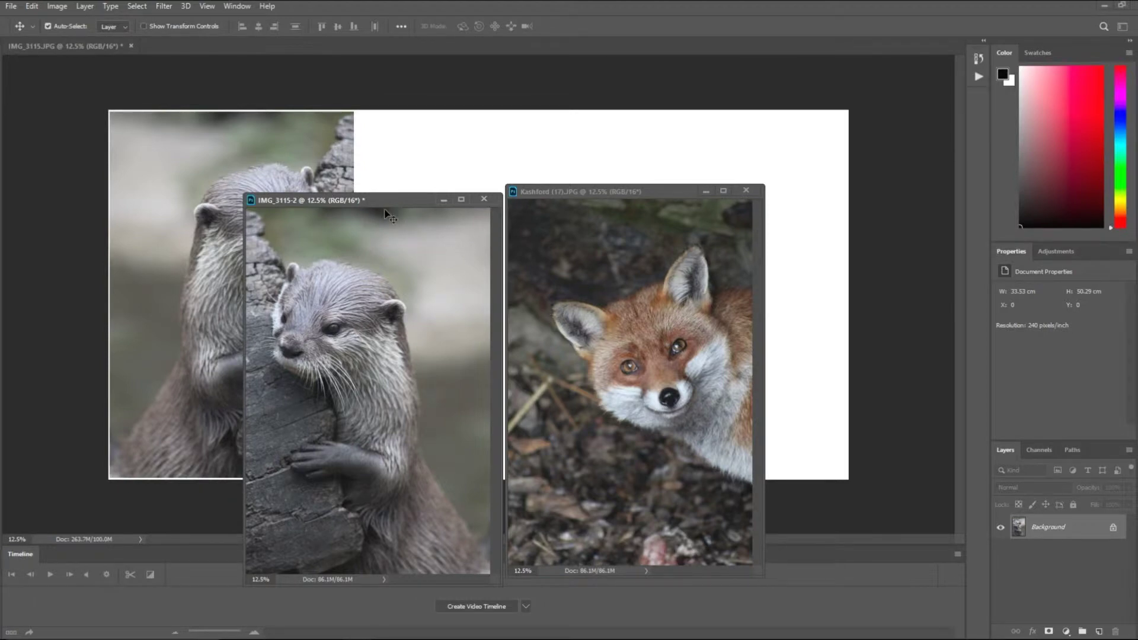
pyautogui.moveTo(402, 201); pyautogui.dragTo(183, 88)
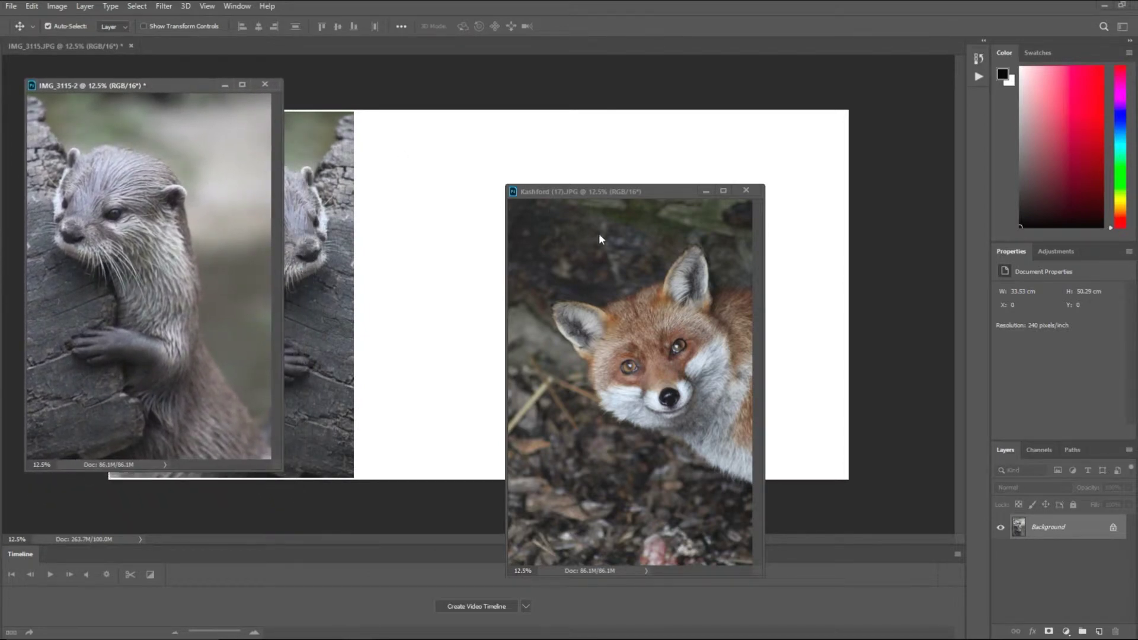
pyautogui.moveTo(660, 193); pyautogui.dragTo(174, 250)
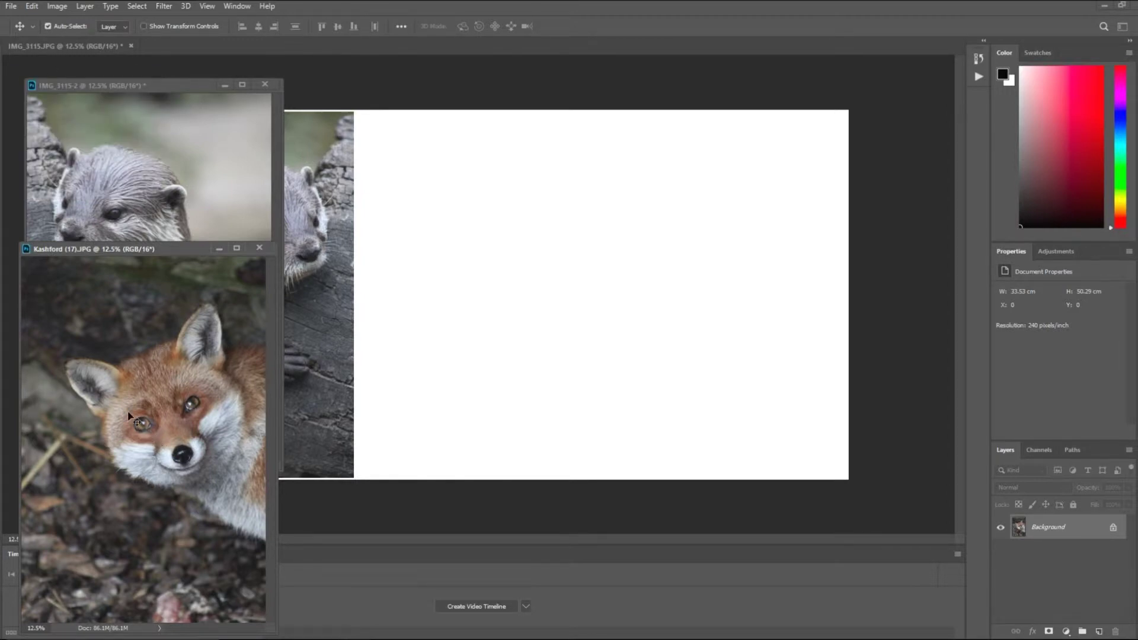
# Drag the fox photo onto the wide canvas as Layer 1, right beside the otter.
pyautogui.moveTo(131, 418); pyautogui.dragTo(526, 330)
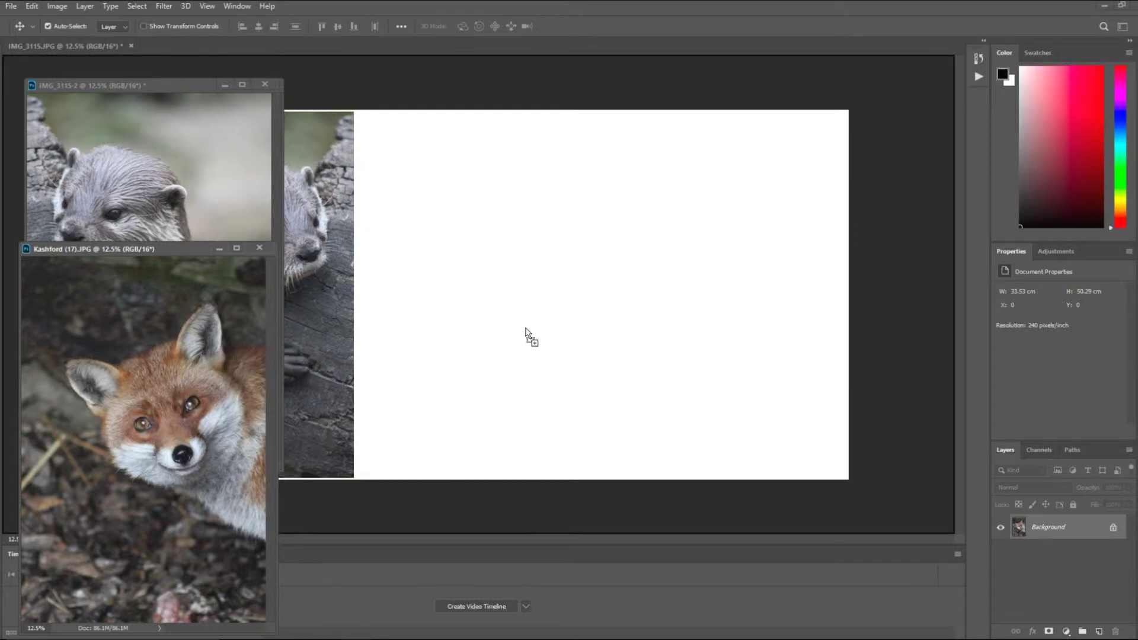
pyautogui.moveTo(526, 329); pyautogui.dragTo(498, 278)
pyautogui.moveTo(498, 278); pyautogui.dragTo(498, 278)
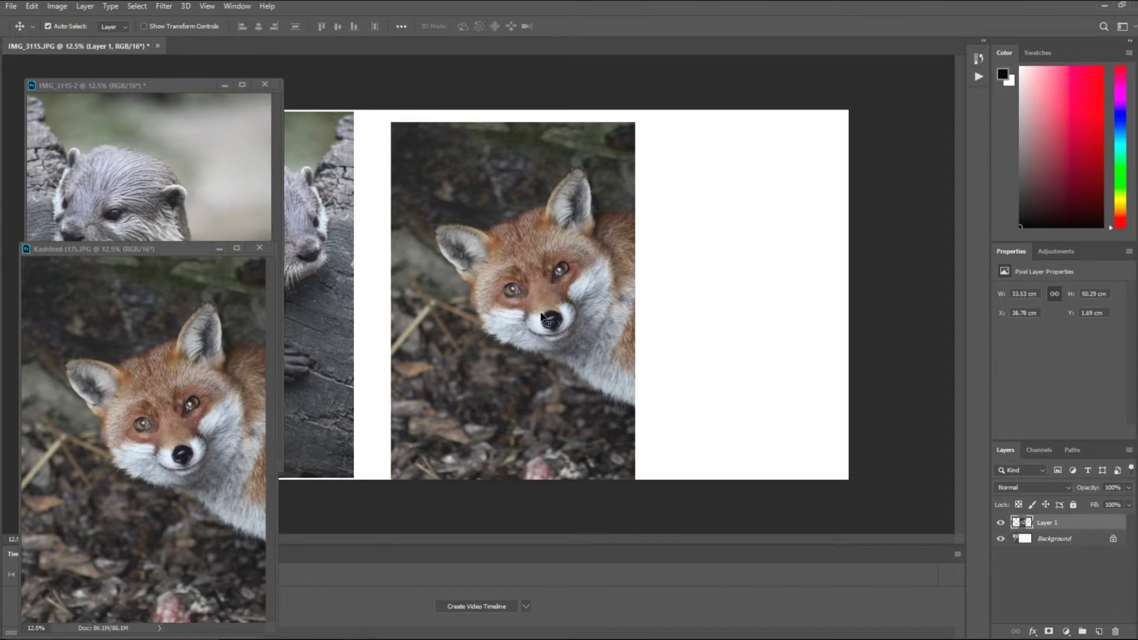
pyautogui.moveTo(541, 312); pyautogui.dragTo(503, 302)
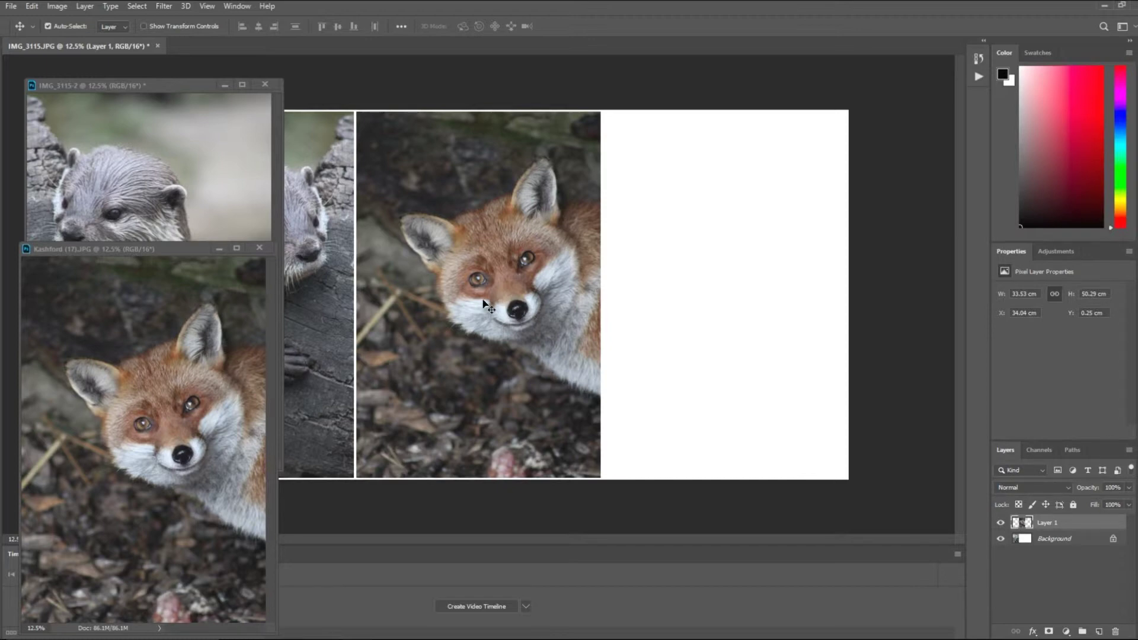
# Fine-tune the fox layer's horizontal position with arrow-key nudges.
pyautogui.hotkey('shift', 'Right')
pyautogui.hotkey('shift', 'Left')
pyautogui.hotkey('shift', 'Left')
pyautogui.hotkey('shift', 'Left')
pyautogui.press('Right')
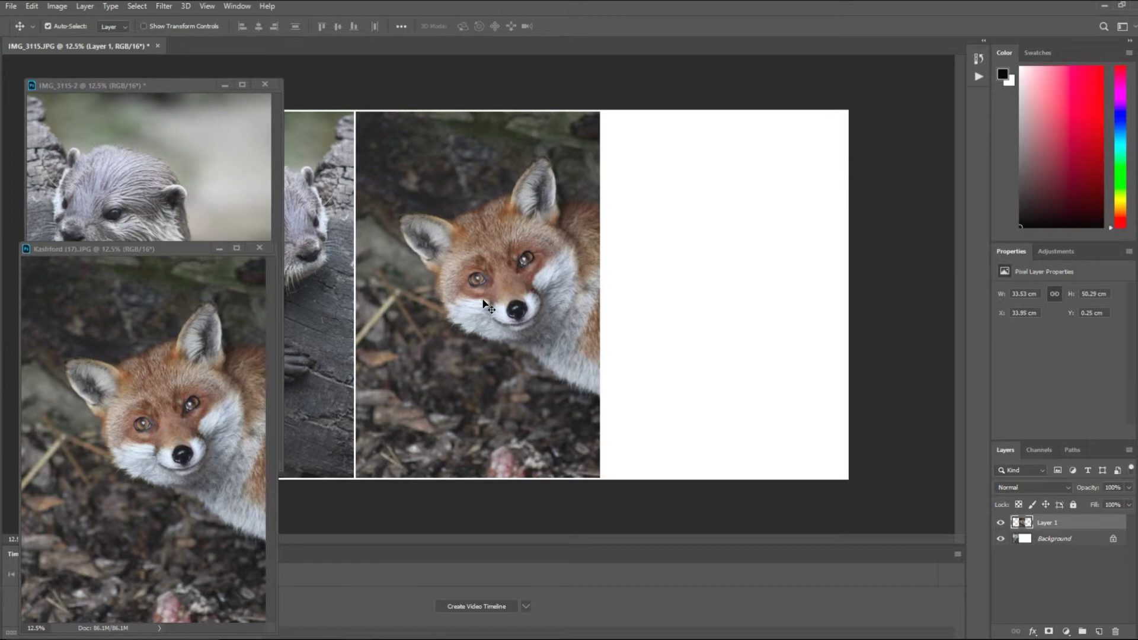
pyautogui.press('Left')
pyautogui.press('Right')
pyautogui.press('Left')
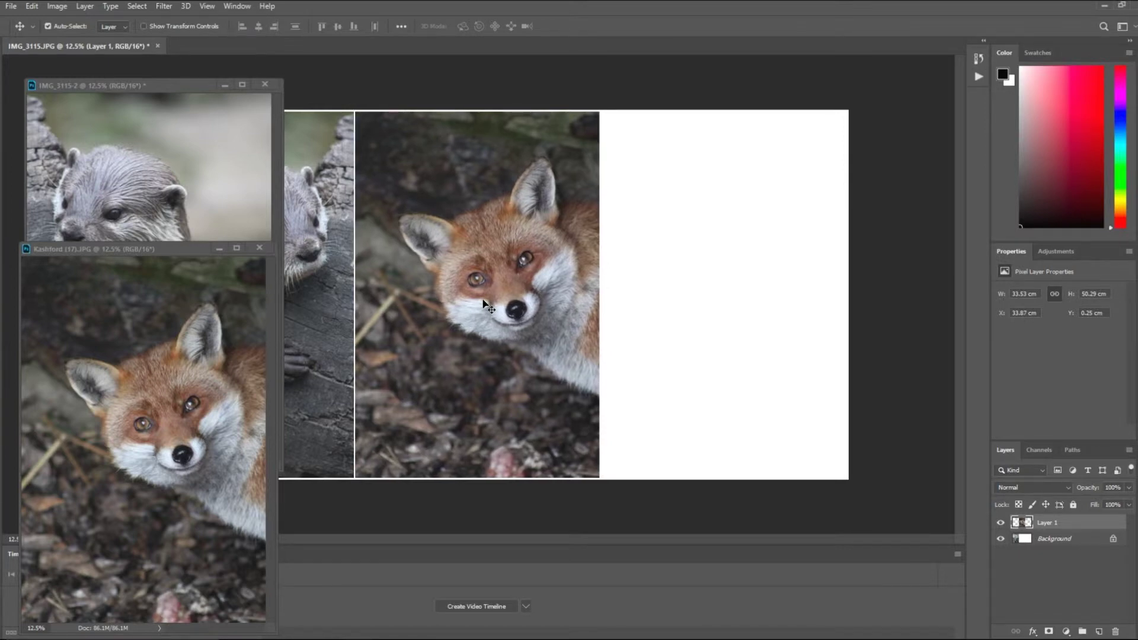
pyautogui.press('Right')
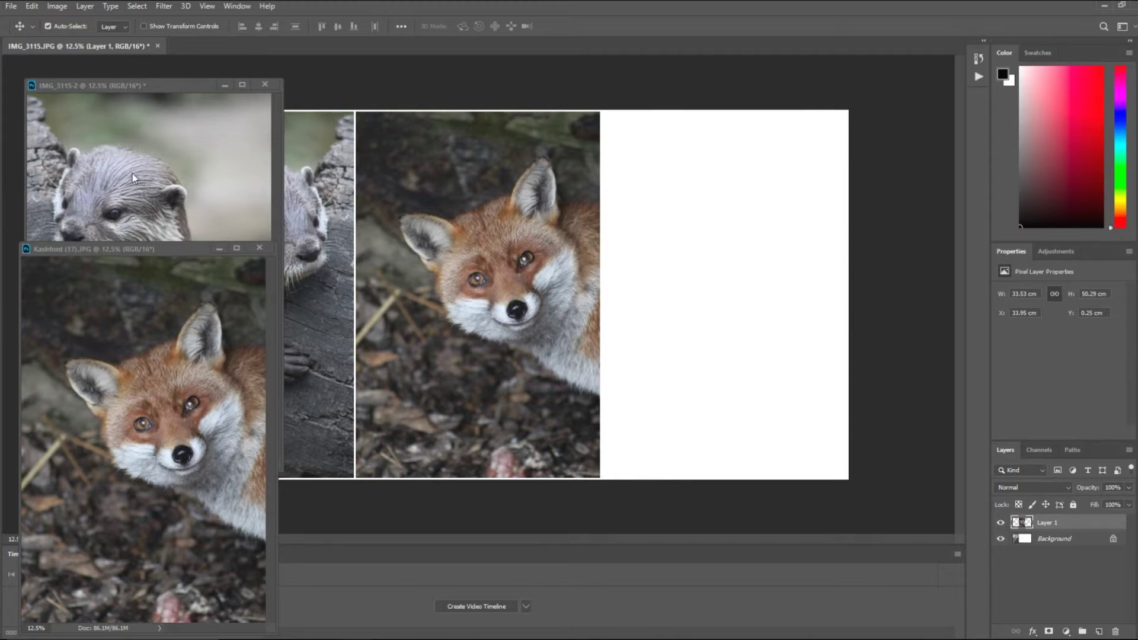
# Place IMG_3115-2 as Layer 2 at the canvas's right edge, then re-dock both floating windows.
pyautogui.click(98, 147)
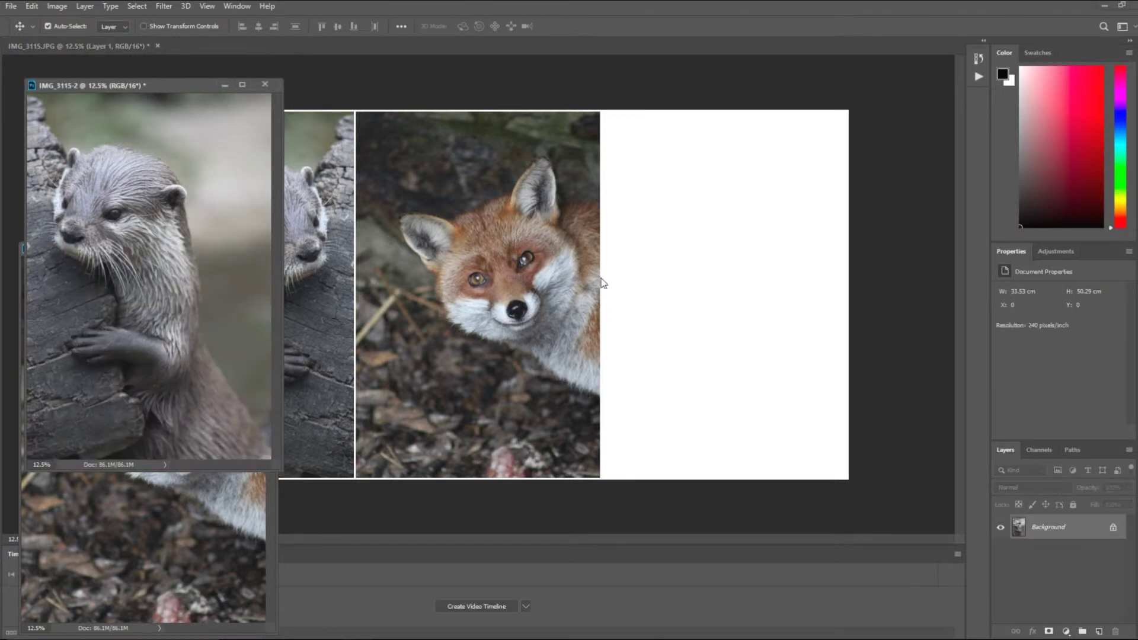
pyautogui.moveTo(160, 218); pyautogui.dragTo(724, 279)
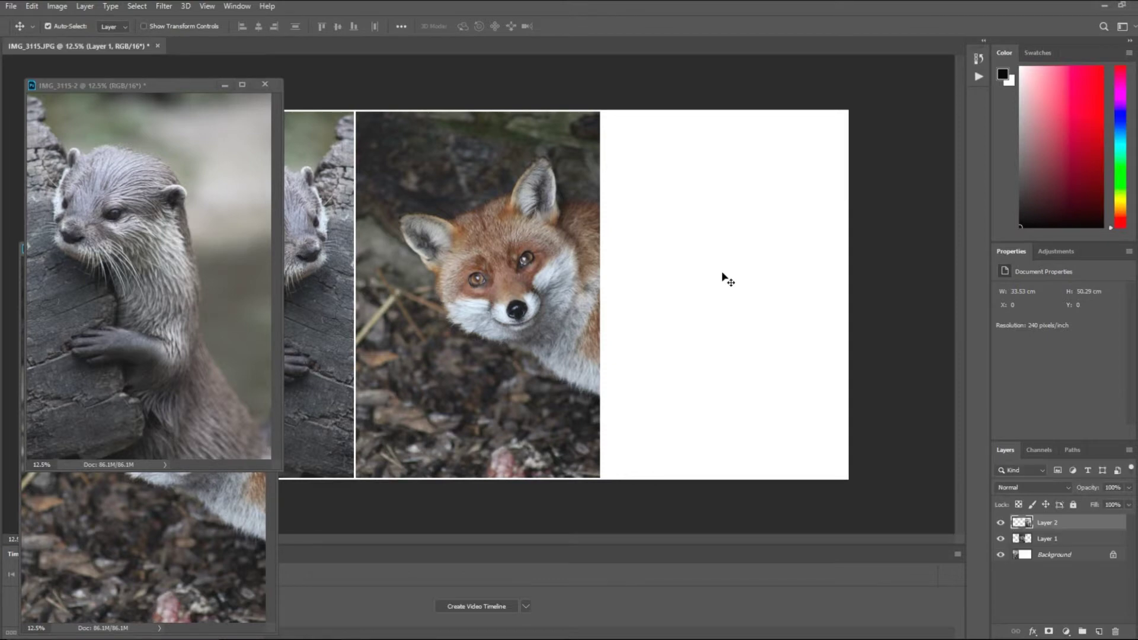
pyautogui.moveTo(728, 290); pyautogui.dragTo(734, 253)
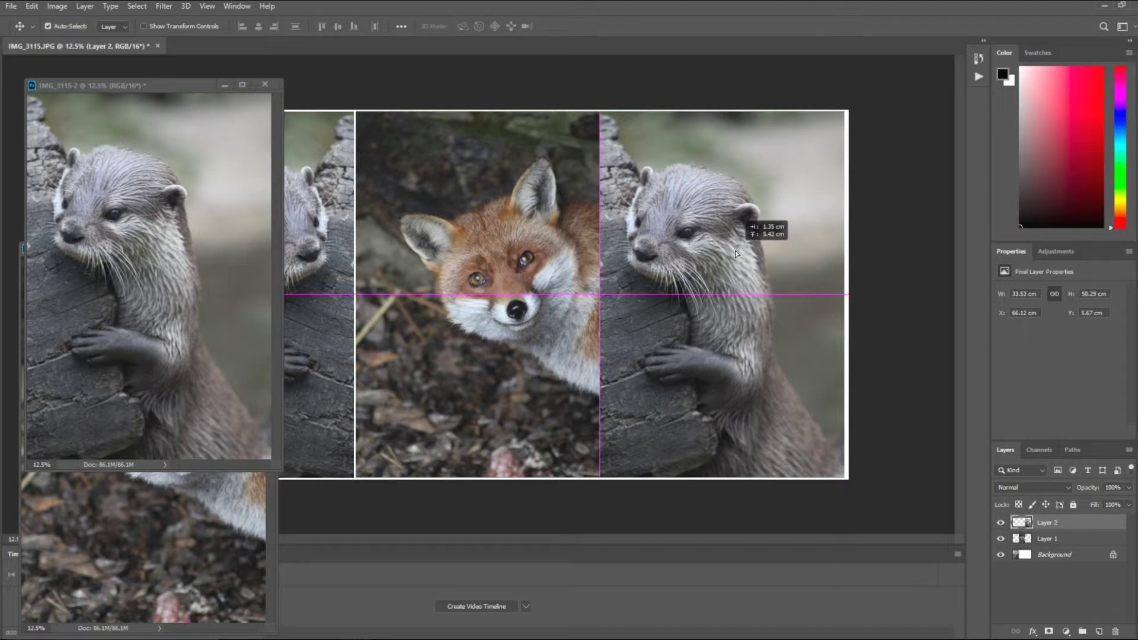
pyautogui.moveTo(736, 252); pyautogui.dragTo(736, 251)
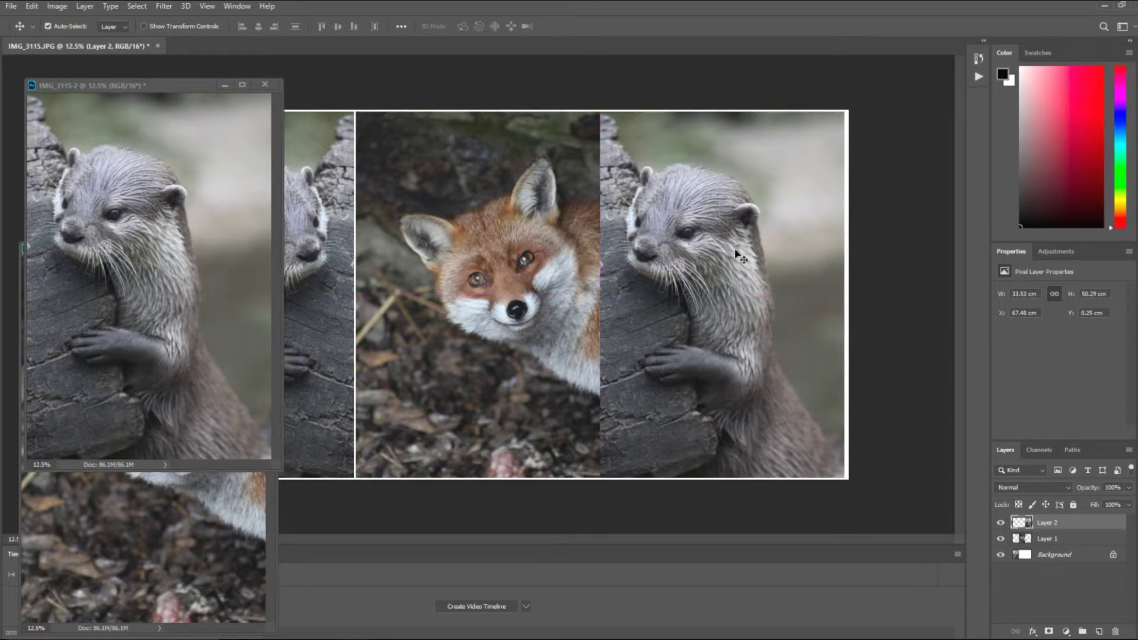
pyautogui.hotkey('shift', 'Right')
pyautogui.hotkey('shift', 'Right')
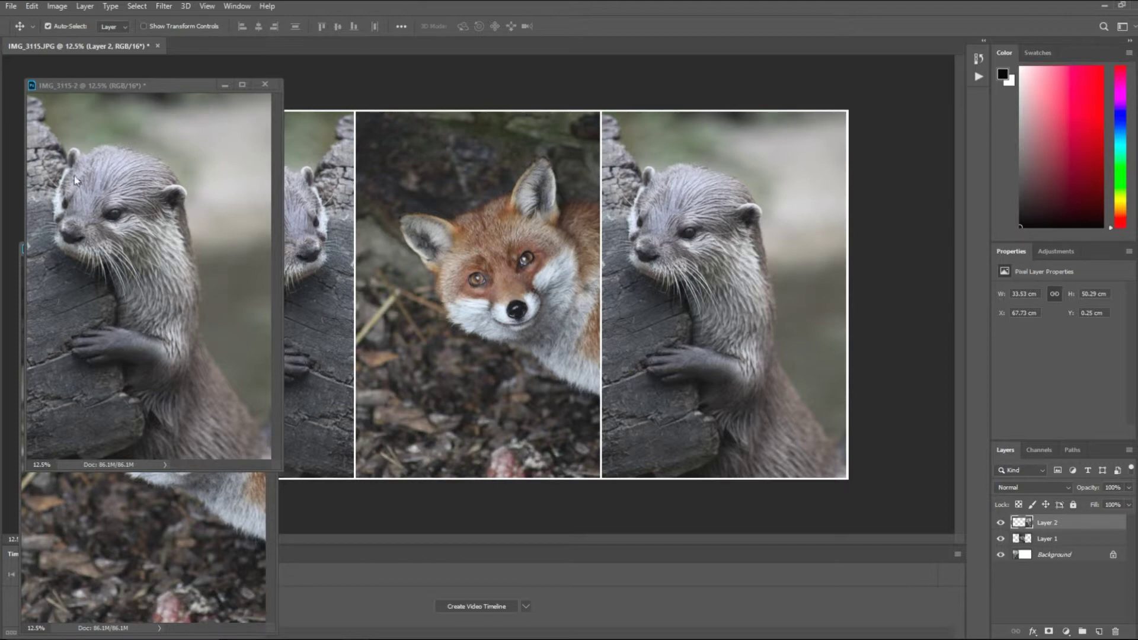
pyautogui.moveTo(165, 81); pyautogui.dragTo(315, 60)
pyautogui.moveTo(176, 250); pyautogui.dragTo(478, 51)
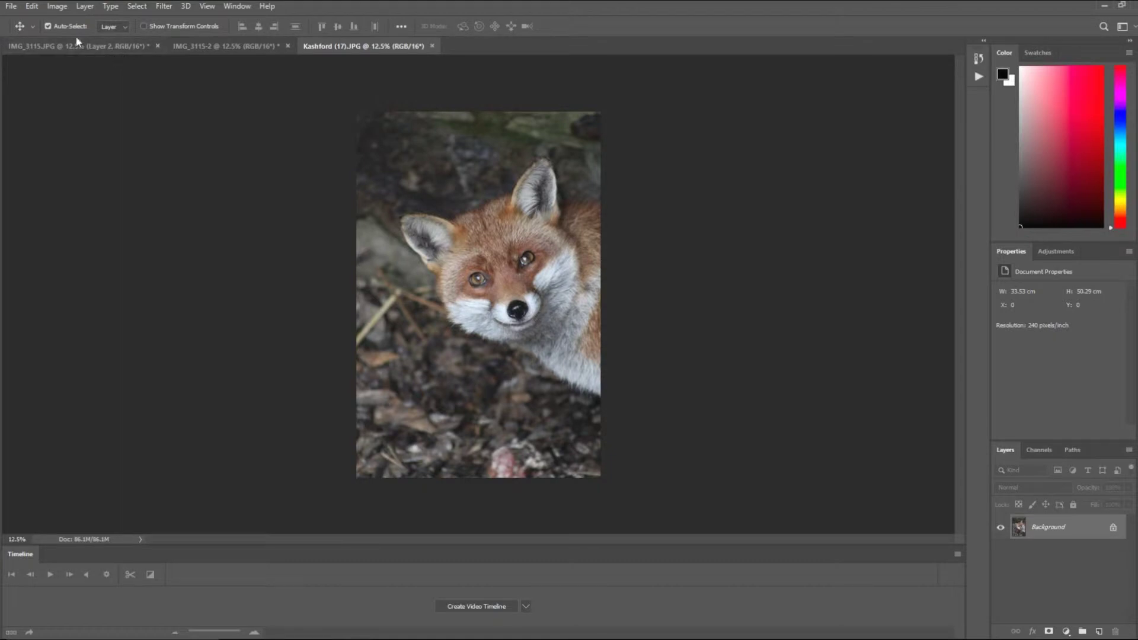
# In the IMG_3115.JPG composite, select Background through Layer 2 in the Layers panel.
pyautogui.click(33, 48)
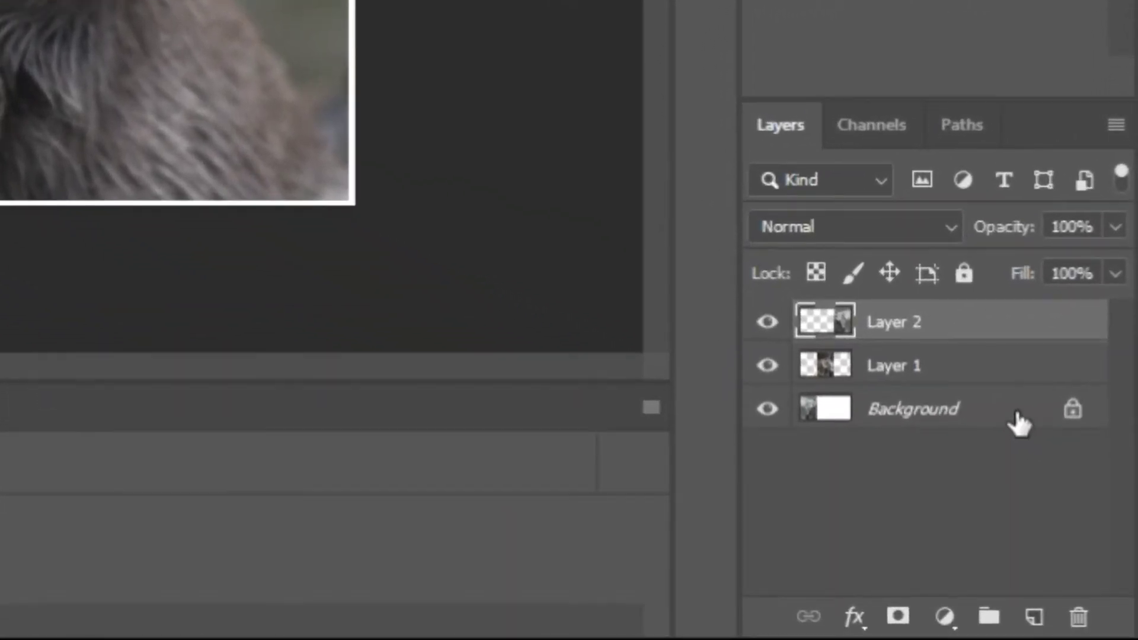
pyautogui.click(1019, 421)
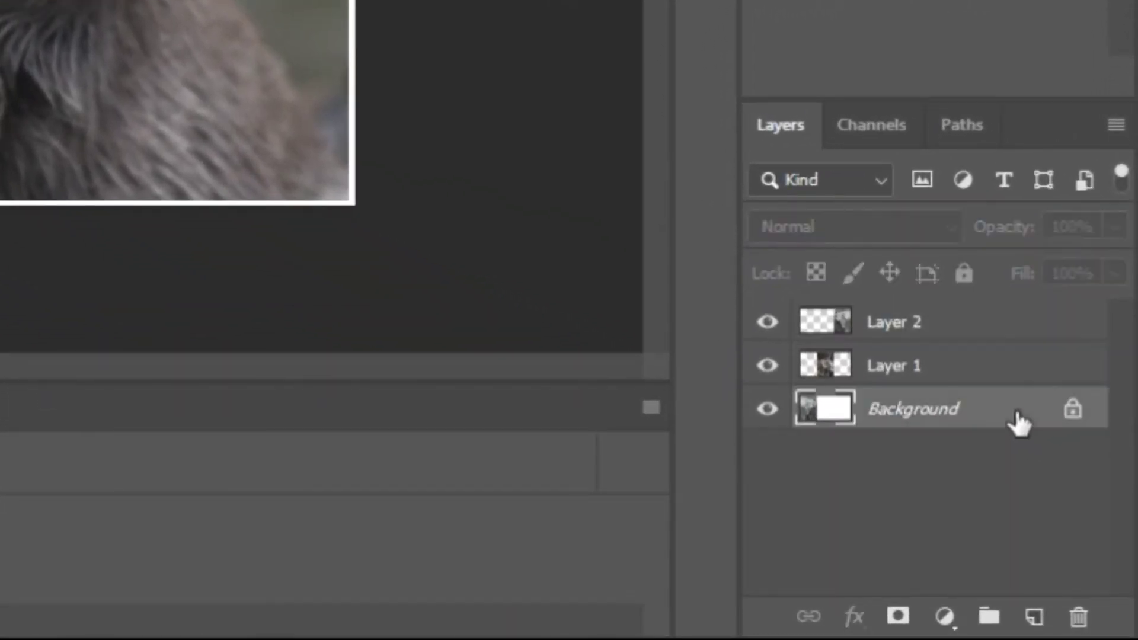
pyautogui.keyDown('shift'); pyautogui.click(1024, 330); pyautogui.keyUp('shift')
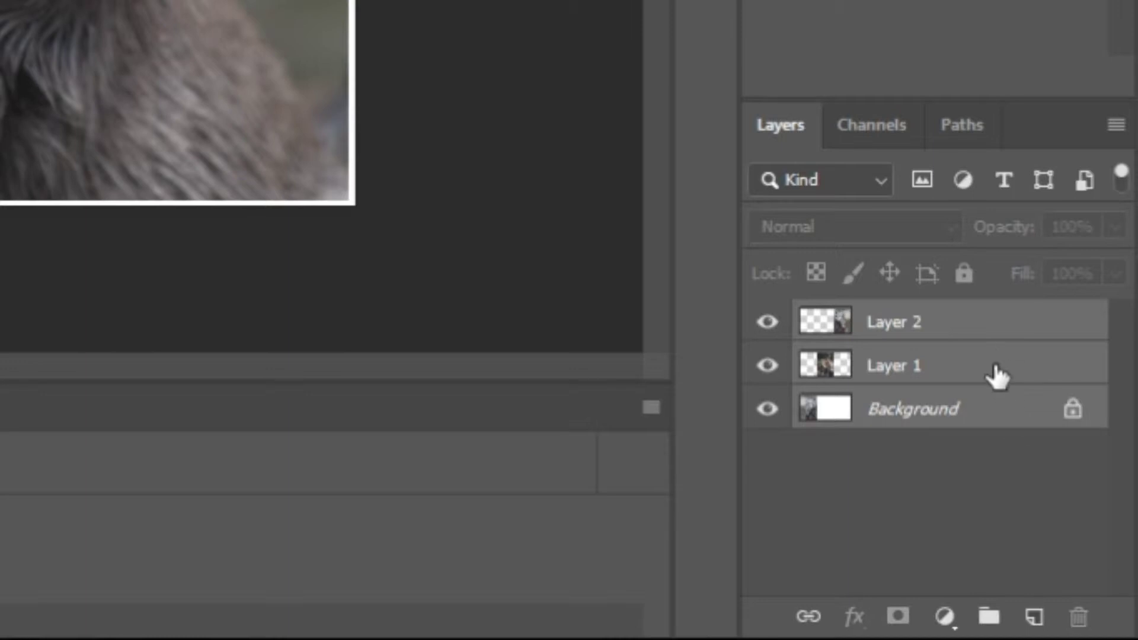
pyautogui.rightClick(997, 332)
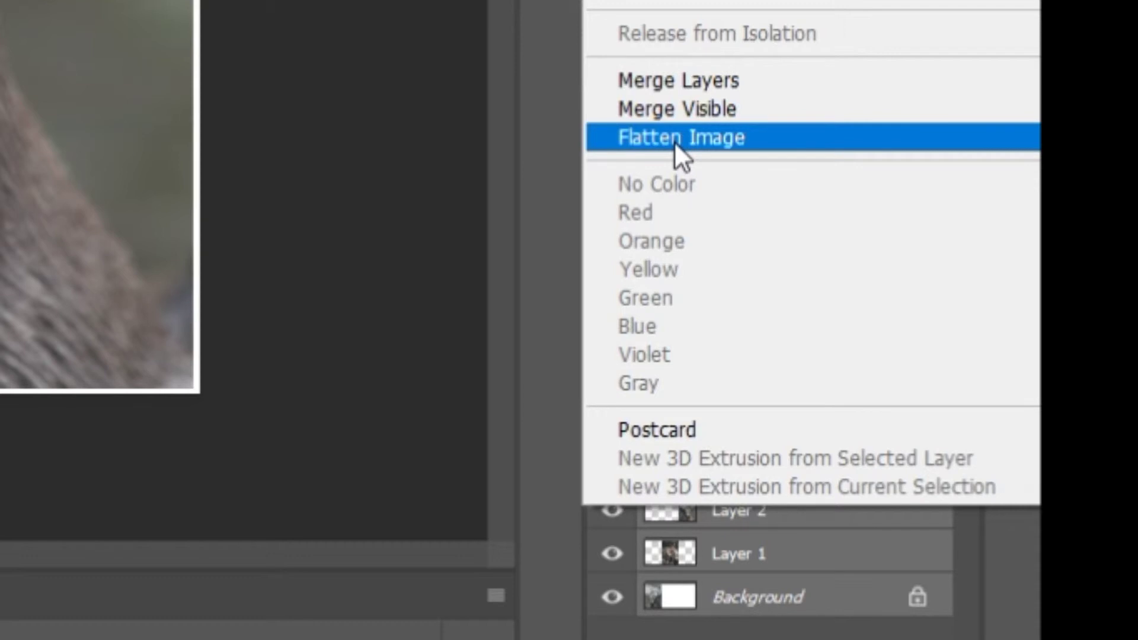
# Flatten the image so Layer 2, Layer 1 and Background become one Background layer.
pyautogui.click(673, 108)
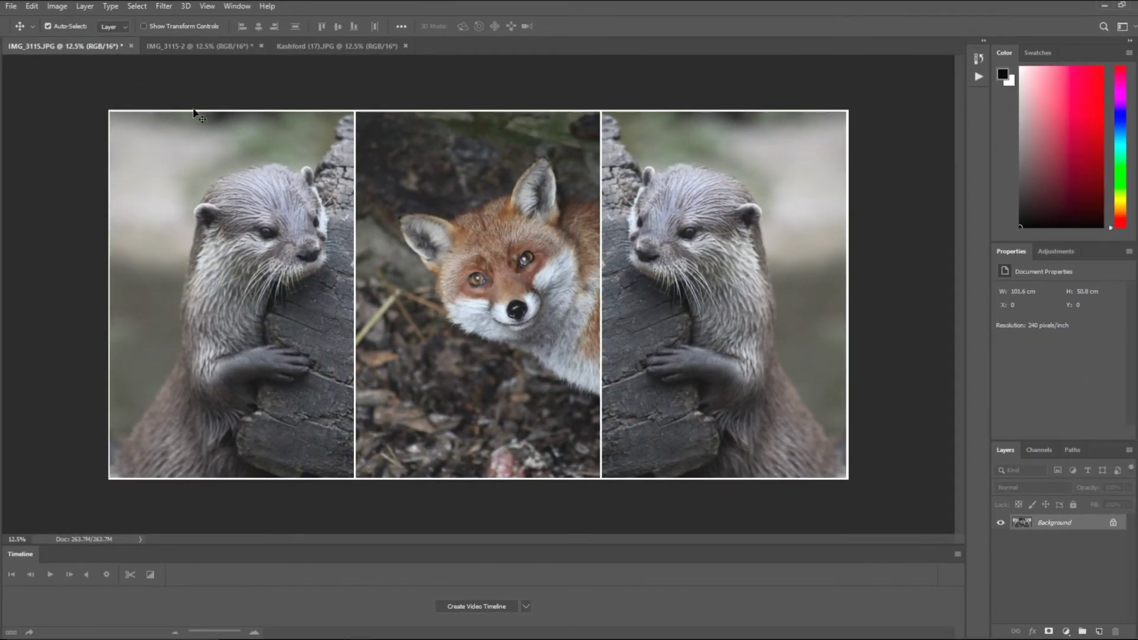
# In Canvas Size, switch units to Percent and enter relative Width 1 and Height 2.
pyautogui.click(57, 8)
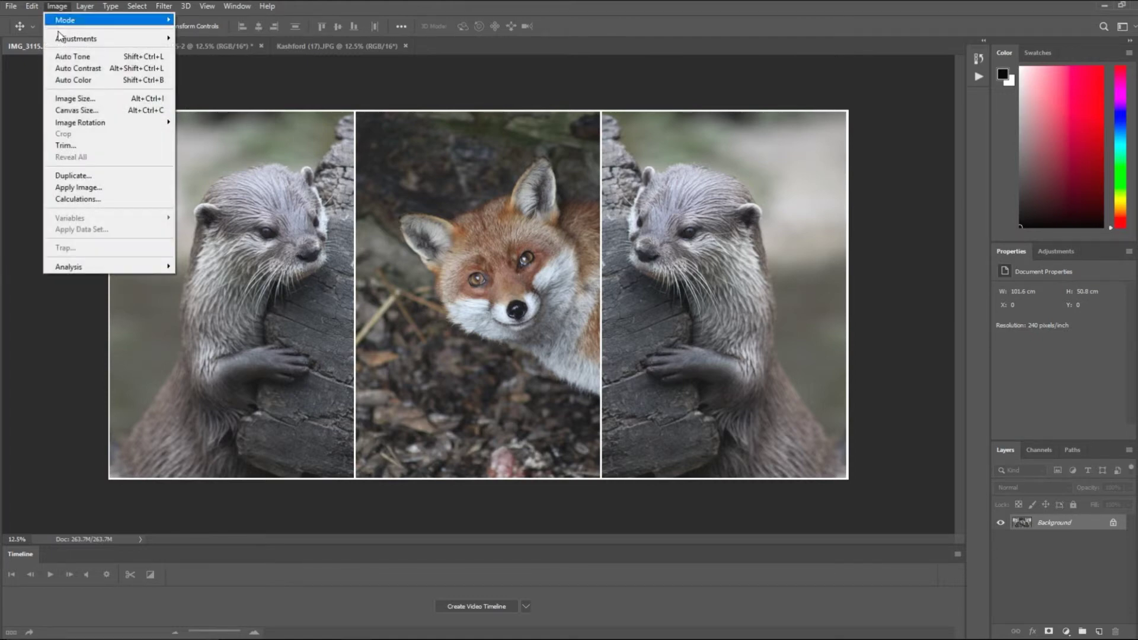
pyautogui.click(75, 111)
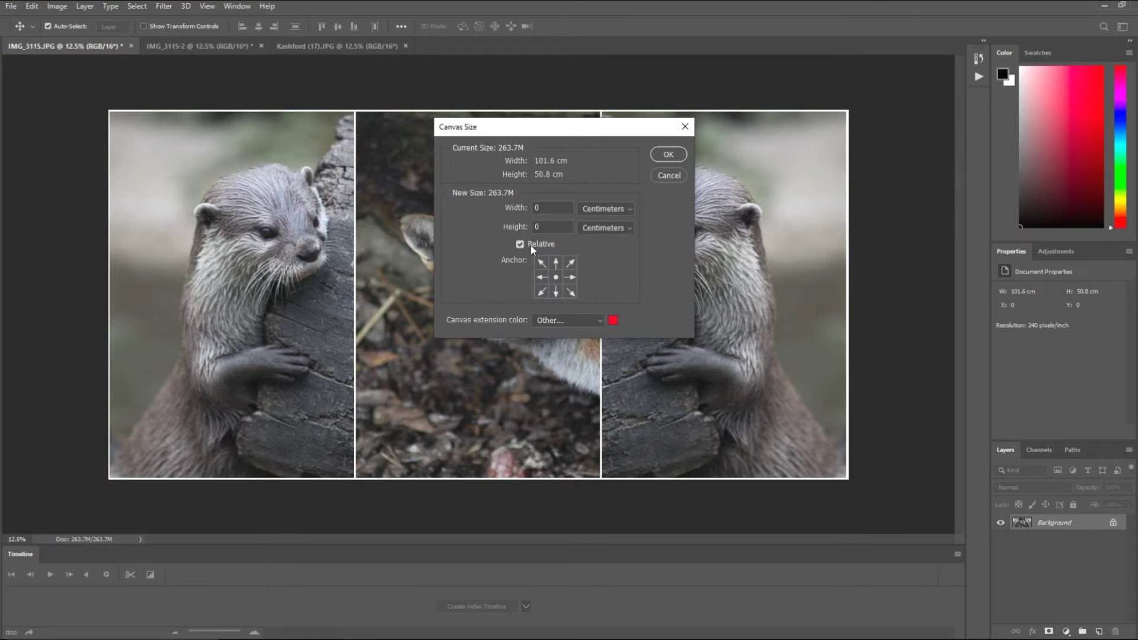
pyautogui.click(586, 210)
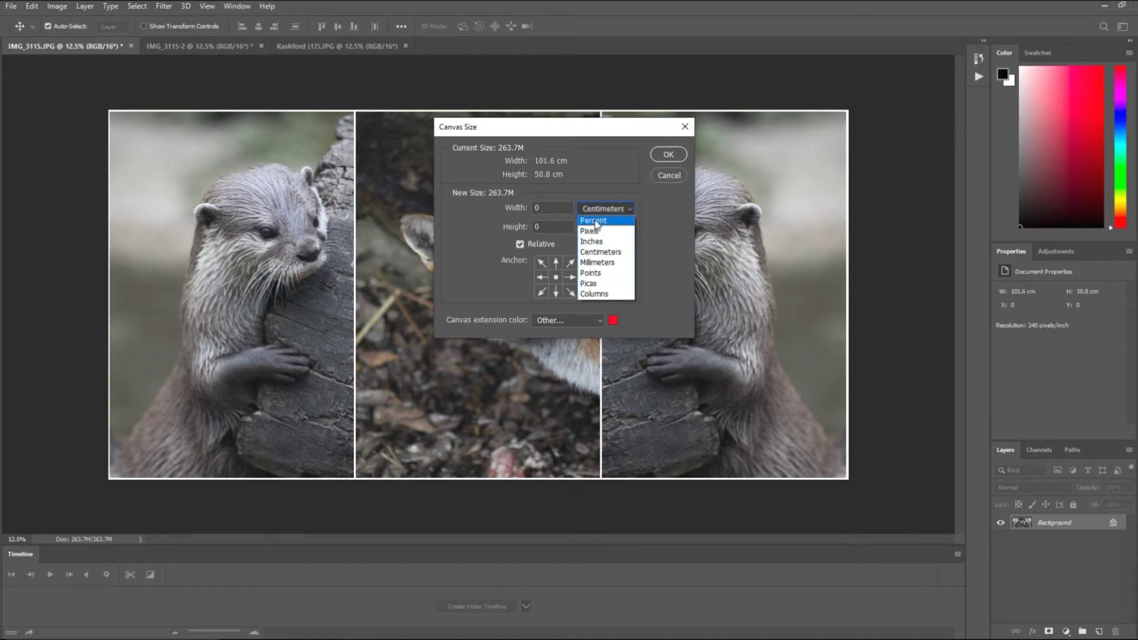
pyautogui.click(596, 223)
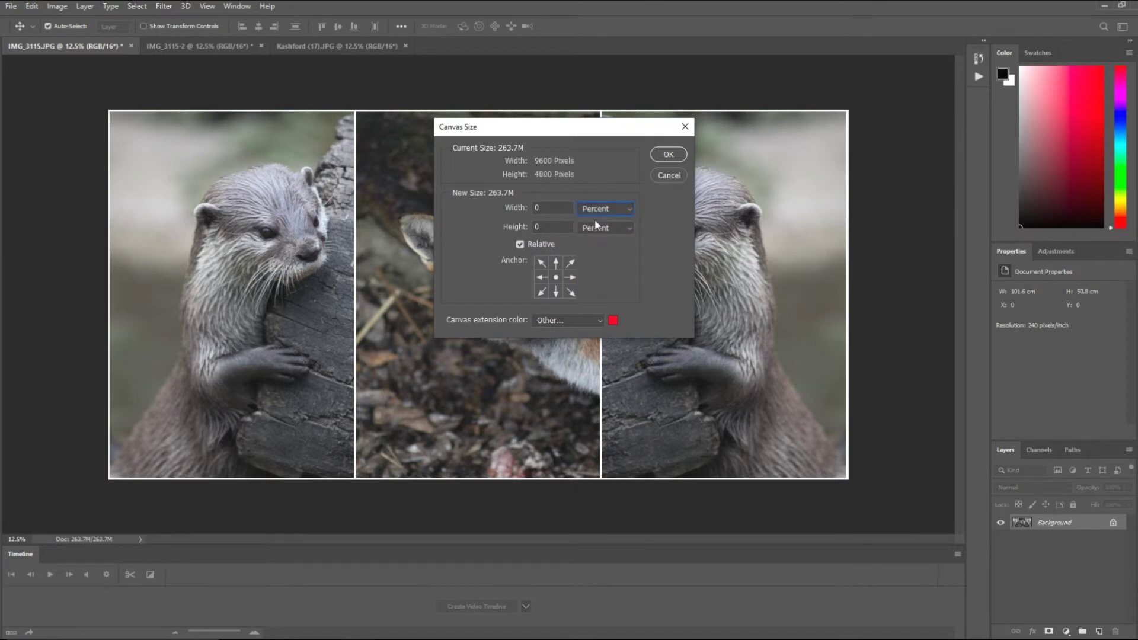
pyautogui.click(560, 211)
pyautogui.press('BackSpace')
pyautogui.write('1.0')
pyautogui.click(556, 230)
pyautogui.press('BackSpace')
pyautogui.write('2.0')
pyautogui.press('Tab')
pyautogui.click(551, 230)
# Set the canvas extension colour to dark green #235414 and apply the enlargement.
pyautogui.click(601, 319)
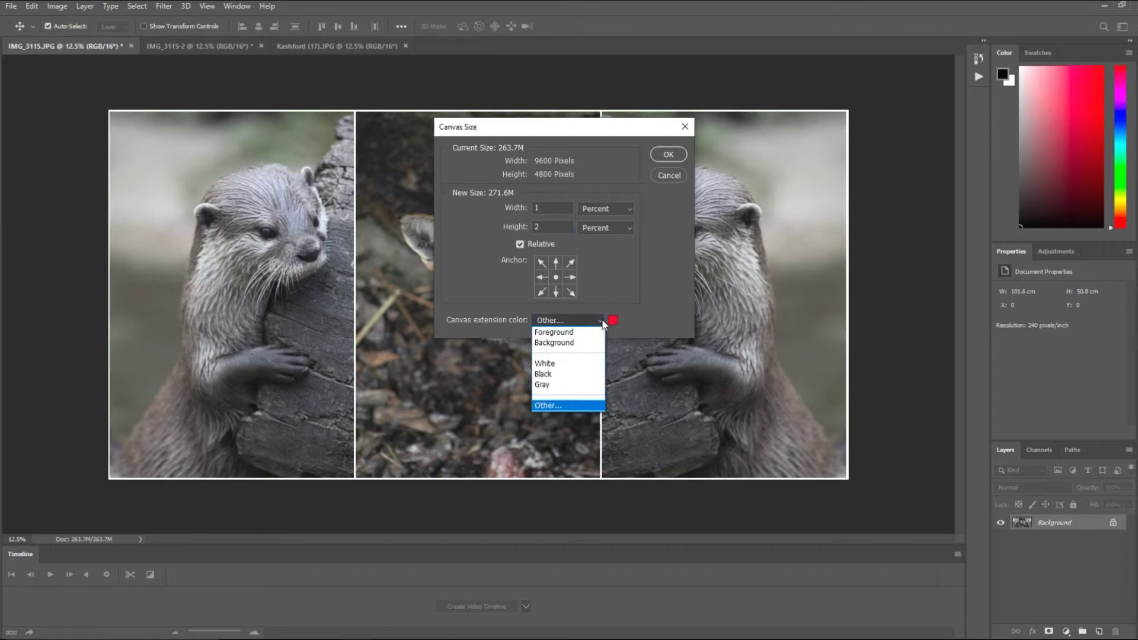
pyautogui.click(542, 406)
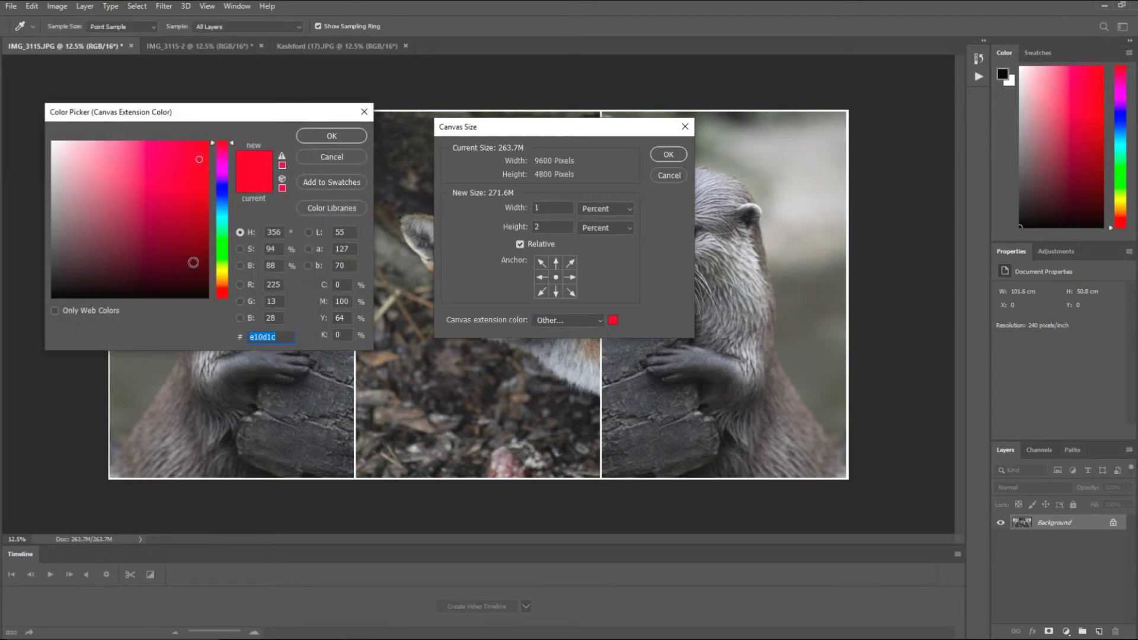
pyautogui.click(223, 252)
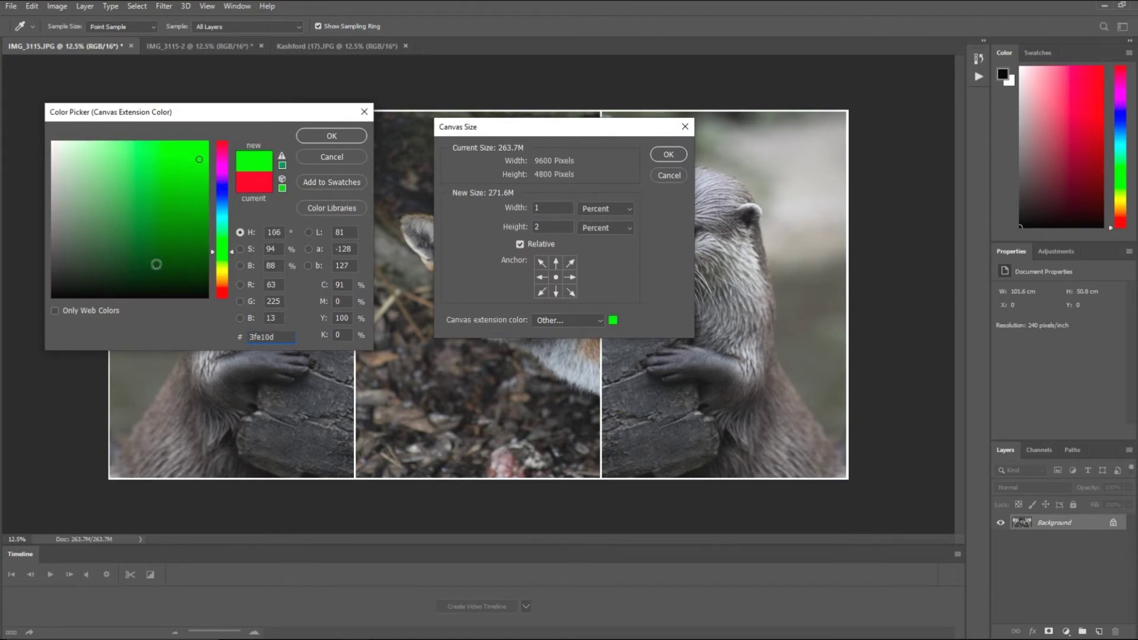
pyautogui.click(161, 265)
pyautogui.moveTo(161, 265); pyautogui.dragTo(170, 260)
pyautogui.click(172, 247)
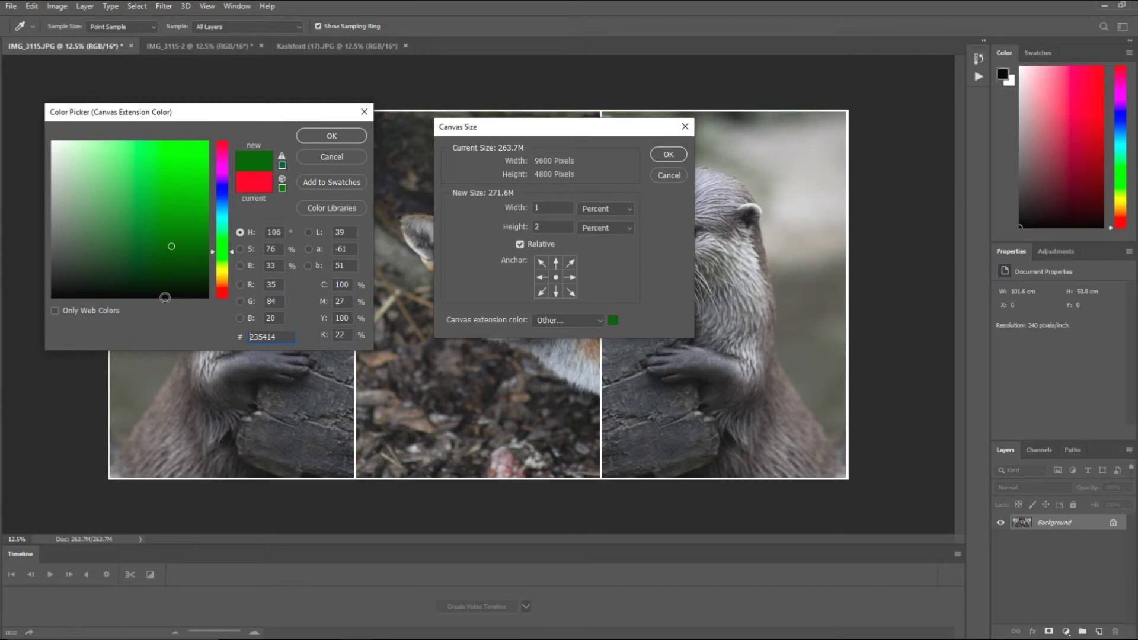
pyautogui.click(332, 137)
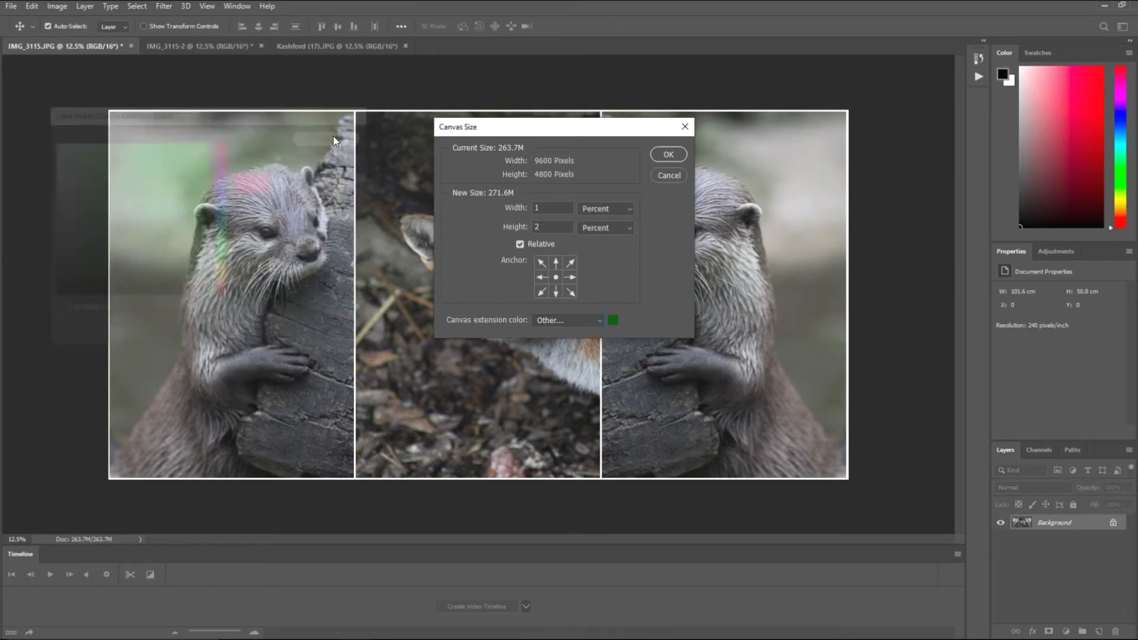
pyautogui.click(669, 154)
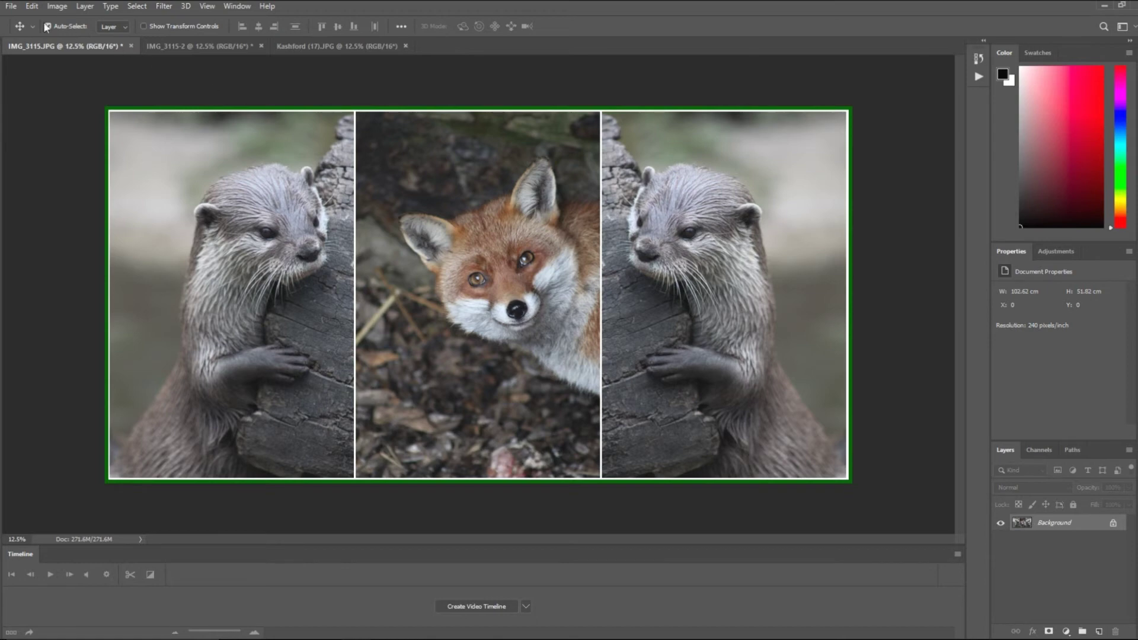
pyautogui.click(16, 10)
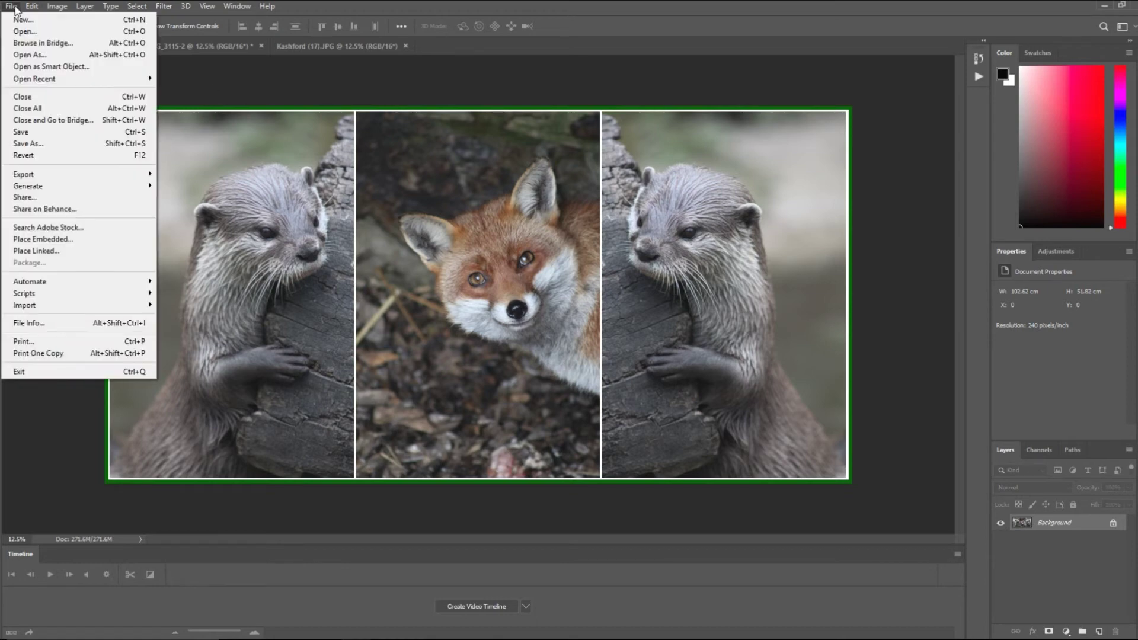
# Save IMG_3115-Edit.tif, then close all documents without saving the otter and fox sources.
pyautogui.click(20, 136)
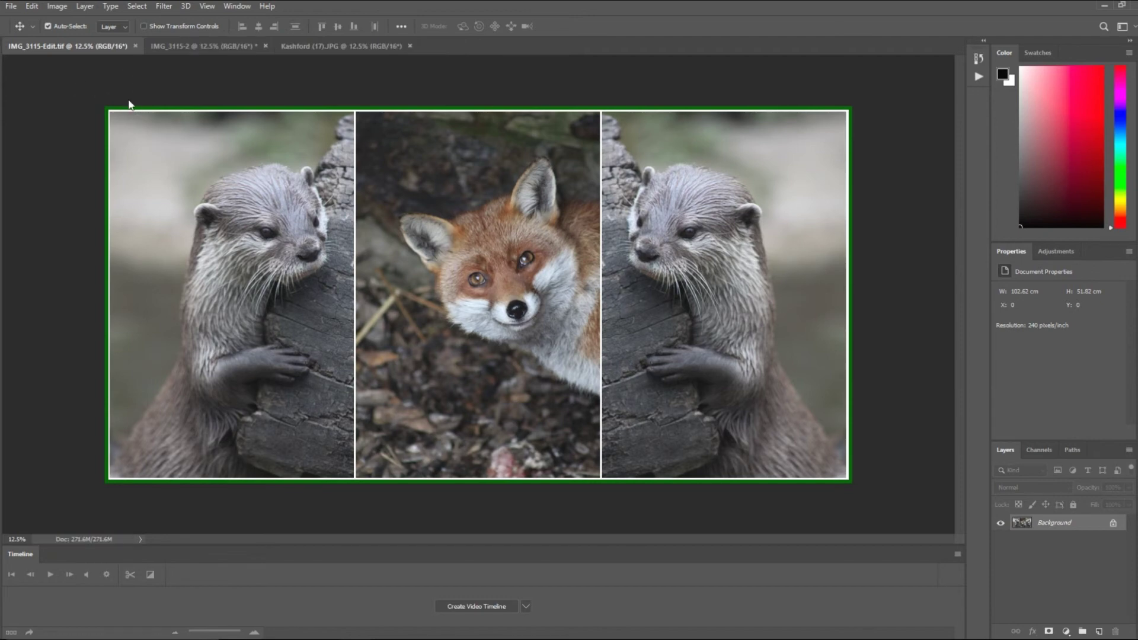
pyautogui.click(136, 46)
pyautogui.click(122, 47)
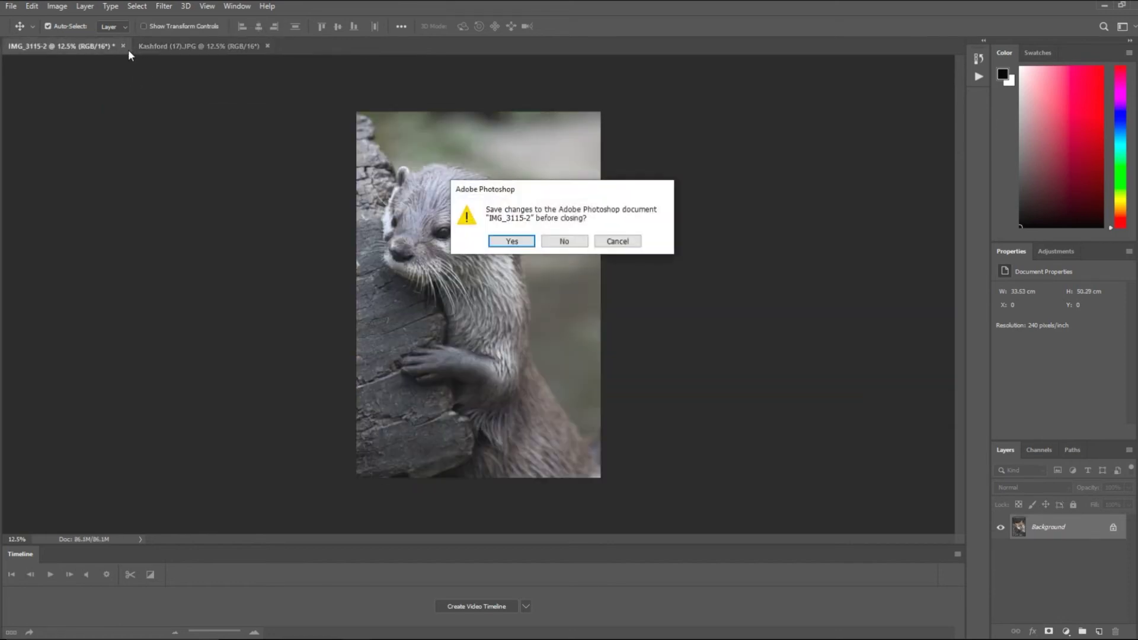
pyautogui.click(565, 242)
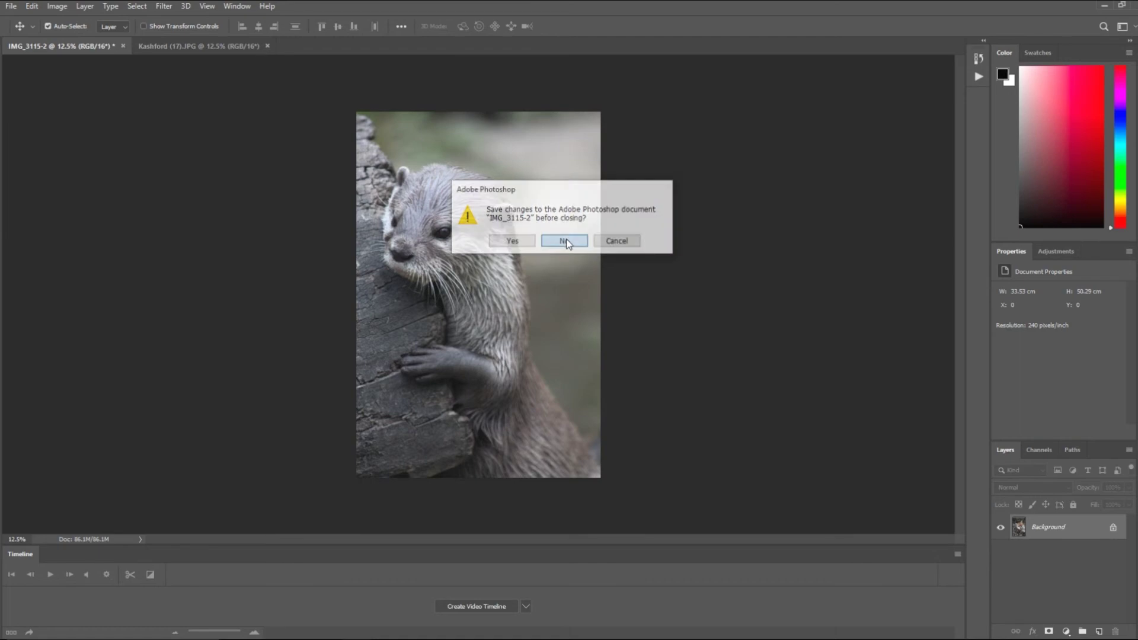
pyautogui.click(142, 46)
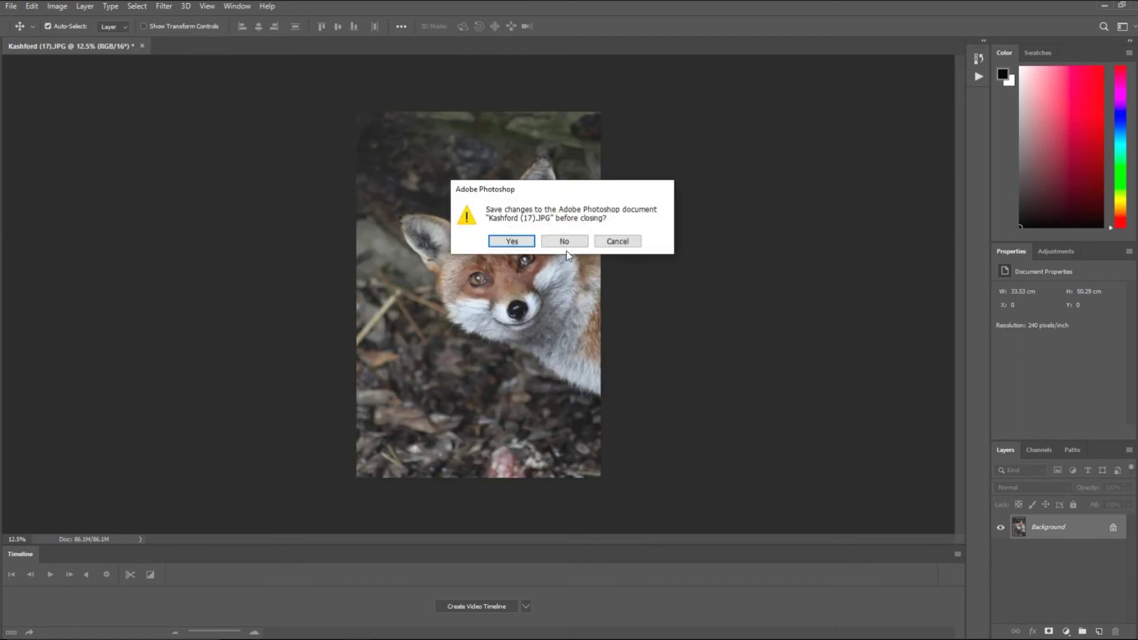
pyautogui.click(564, 241)
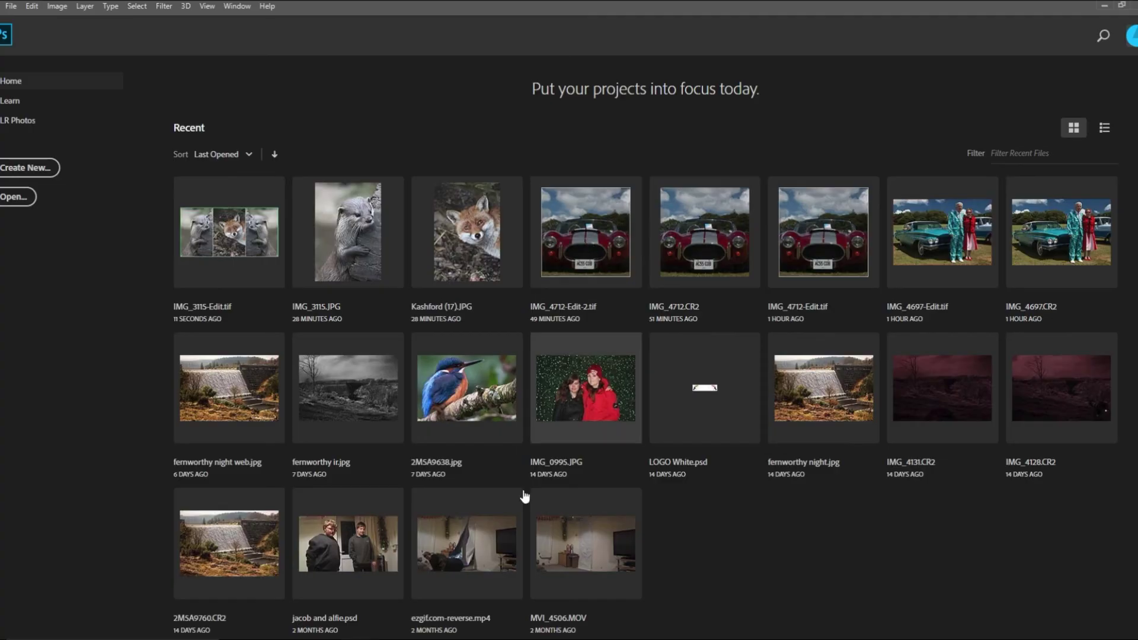
# In Lightroom Classic, open IMG_3115-Edit.tif from Triptych Demo in Loupe view.
pyautogui.hotkey('alt', 'Tab')
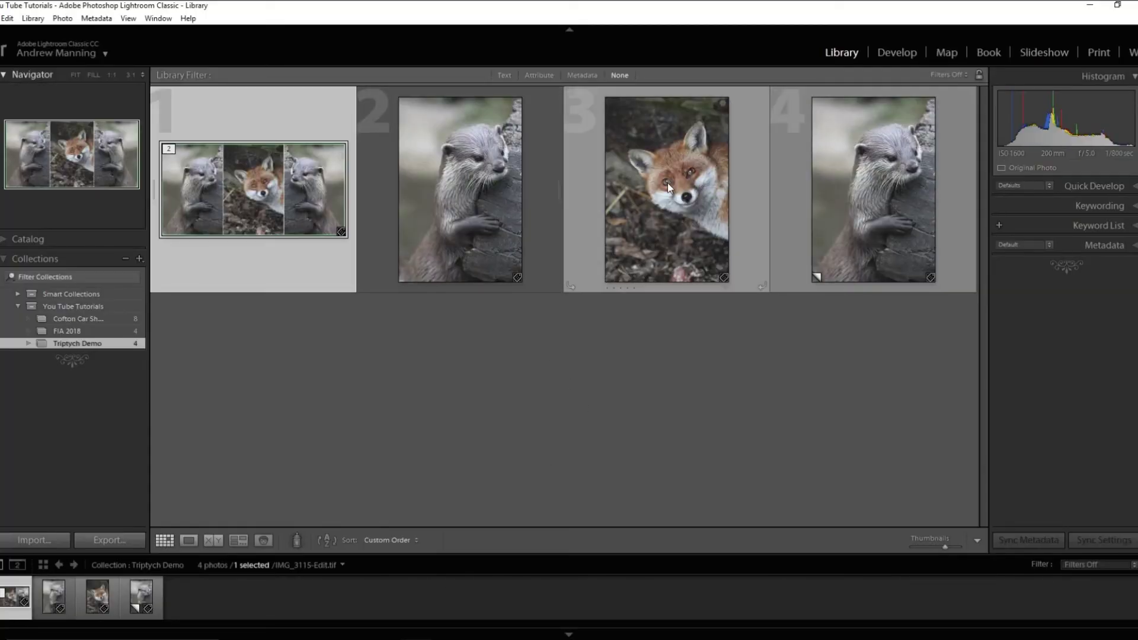
pyautogui.doubleClick(247, 197)
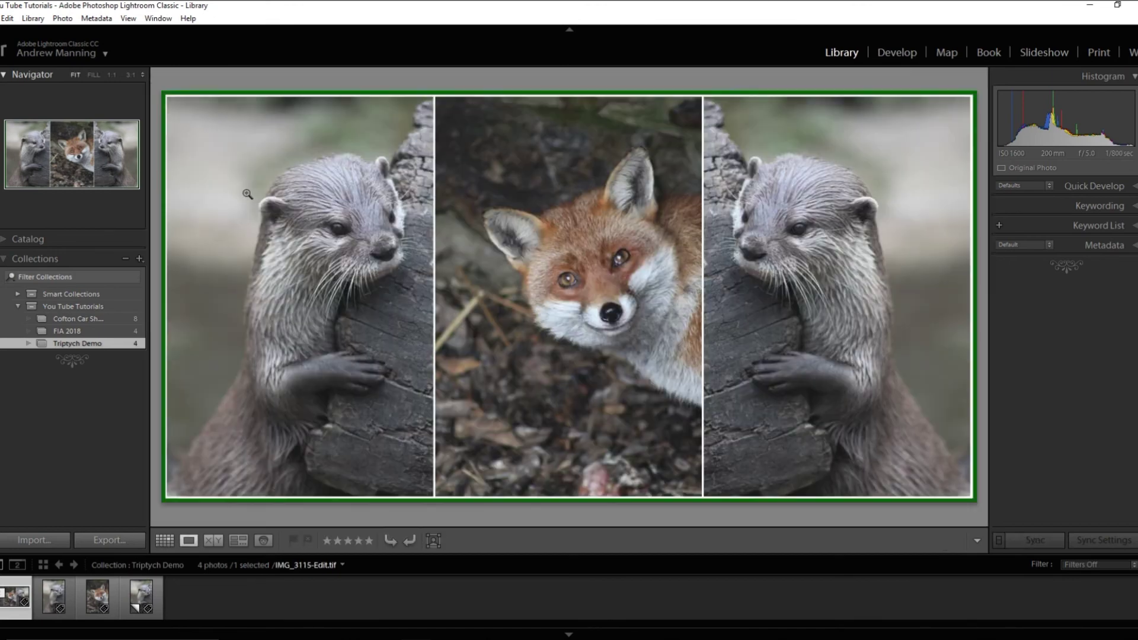